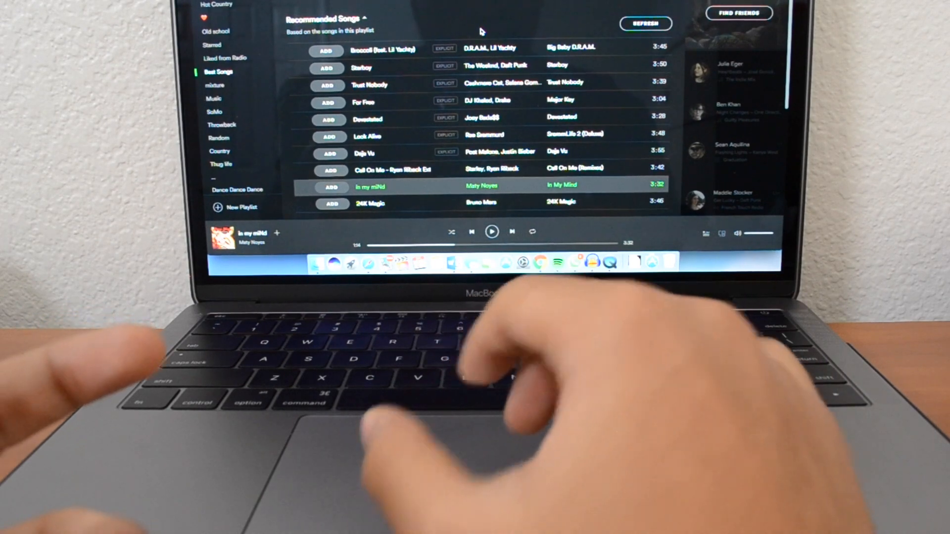
# Step: Demonstrate show-desktop, the Dashboard space and Mission Control, returning to Spotify after each
pyautogui.press('F11')
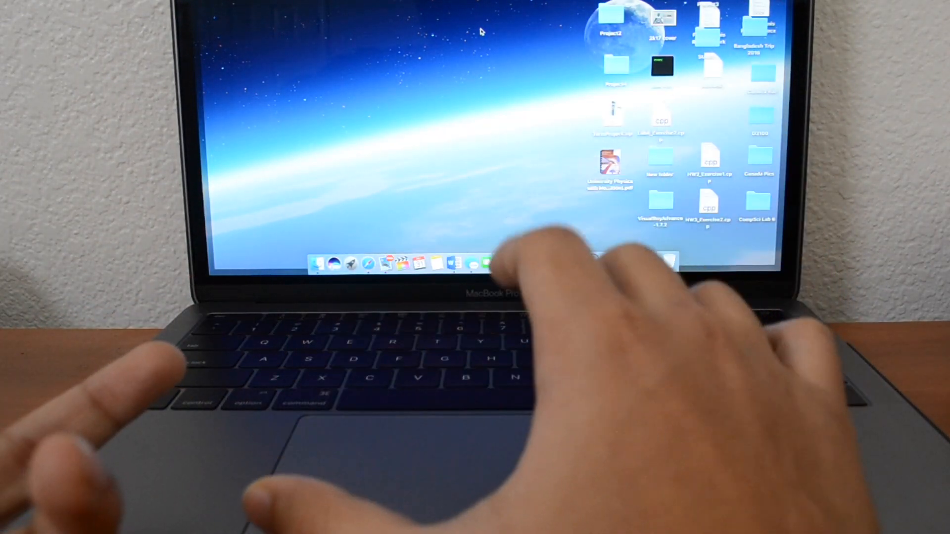
pyautogui.press('F11')
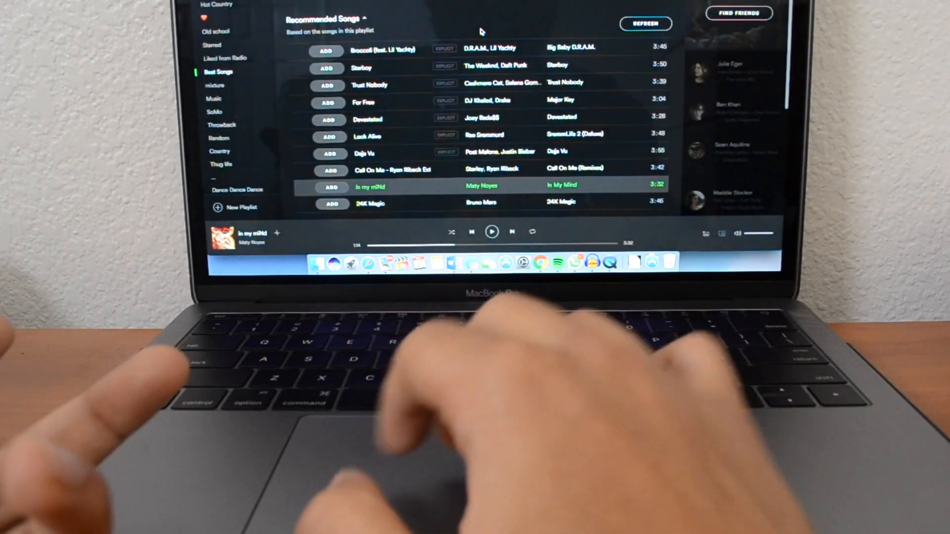
pyautogui.hotkey('ctrl', 'Left')
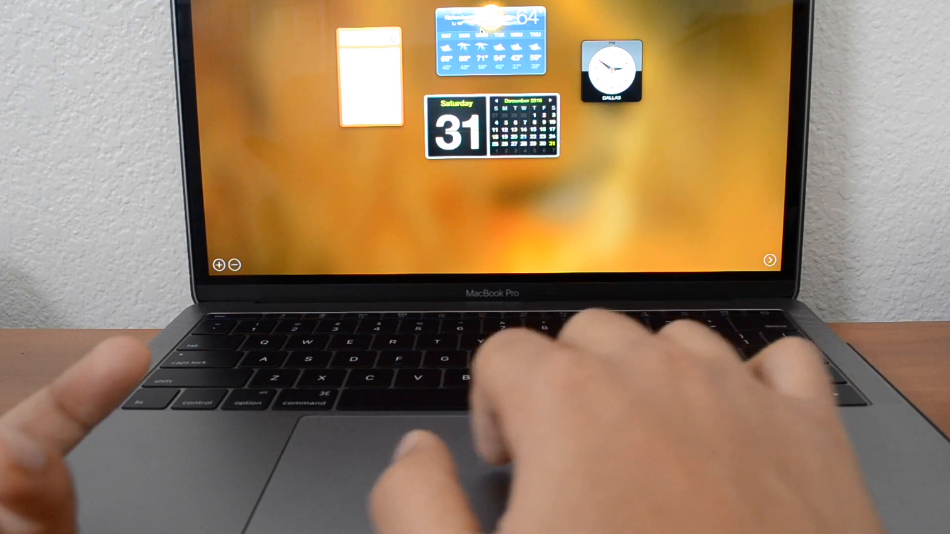
pyautogui.hotkey('ctrl', 'Right')
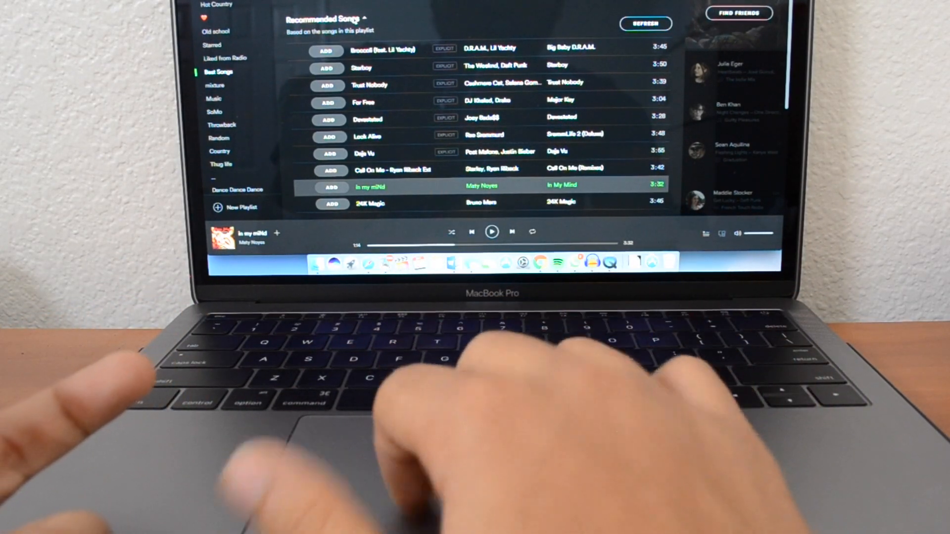
pyautogui.press('F3')
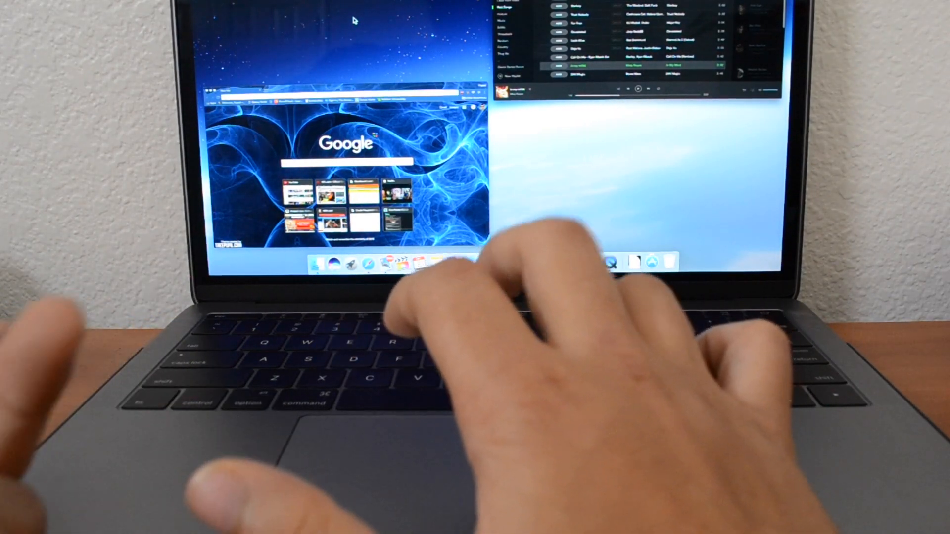
pyautogui.press('F3')
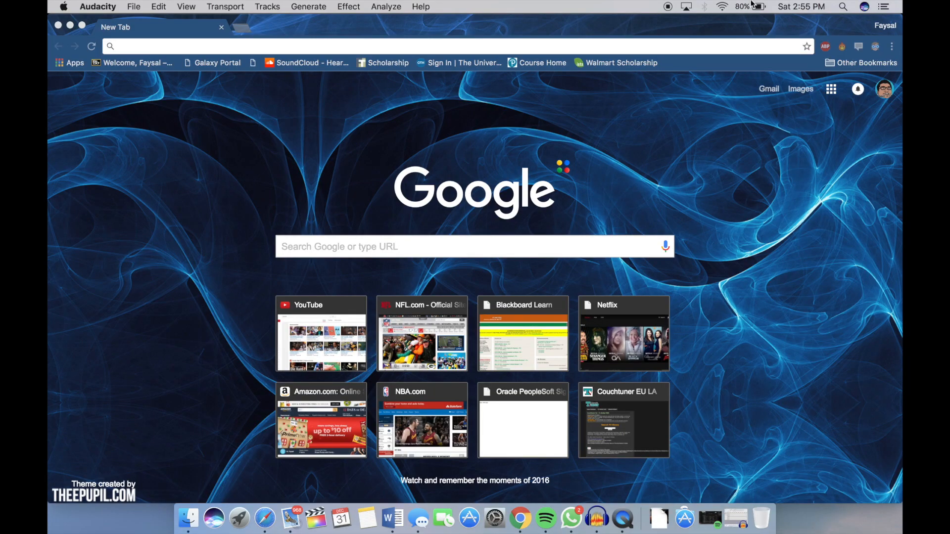
# Step: View the battery status menu from the menu bar and dismiss it
pyautogui.click(754, 6)
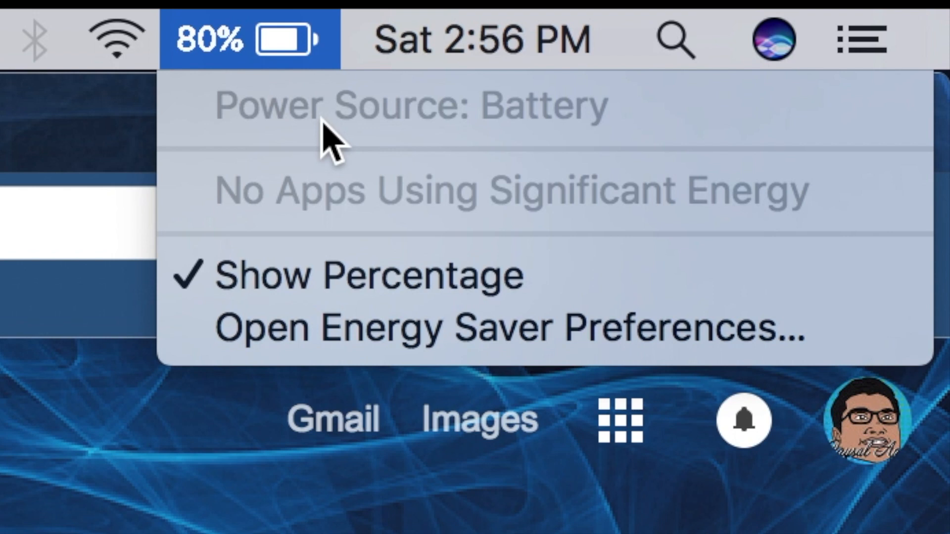
pyautogui.click(29, 496)
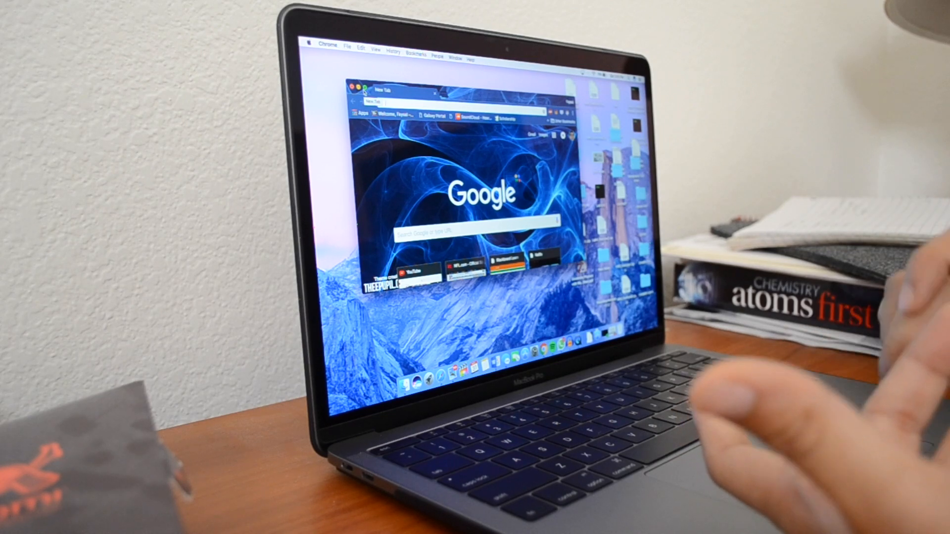
# Step: Toggle Chrome in and out of full screen, then move it top-left and enlarge it to full height
pyautogui.click(365, 89)
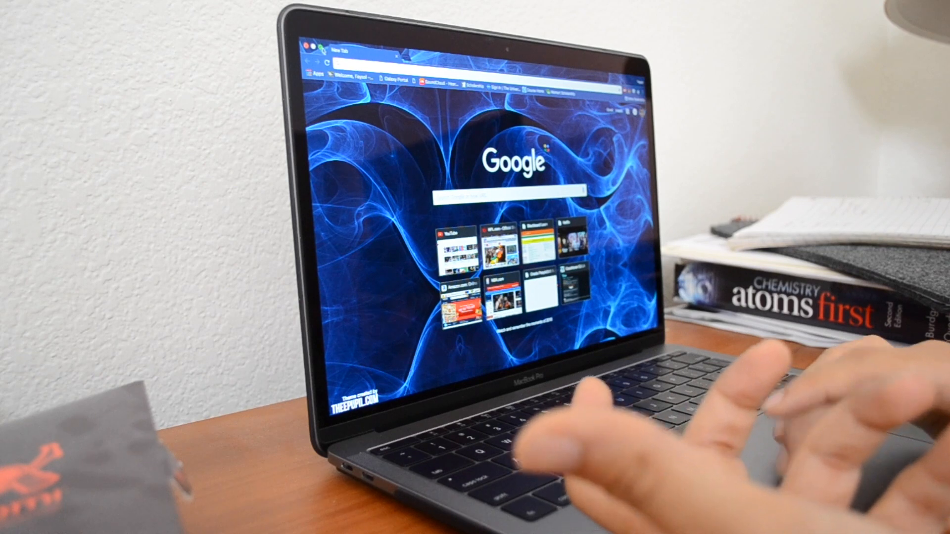
pyautogui.press('ctrl+super+f')
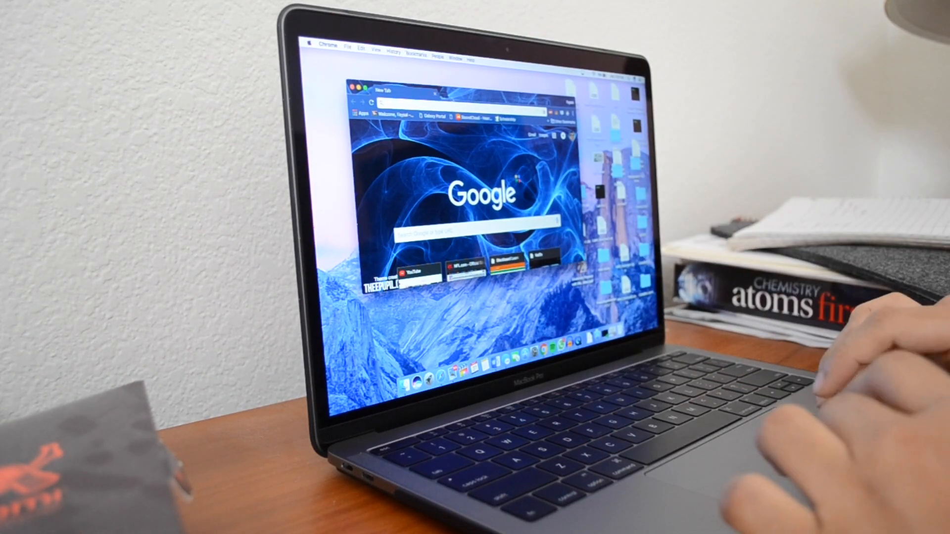
pyautogui.press('ctrl+super+f')
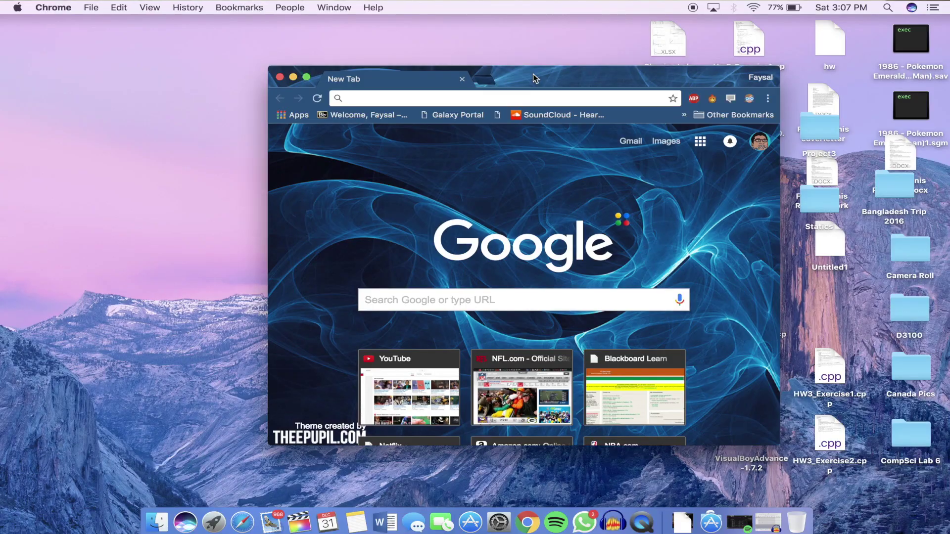
pyautogui.moveTo(460, 85)
pyautogui.mouseDown()
pyautogui.moveTo(312, 5)
pyautogui.moveTo(264, 6)
pyautogui.mouseUp()
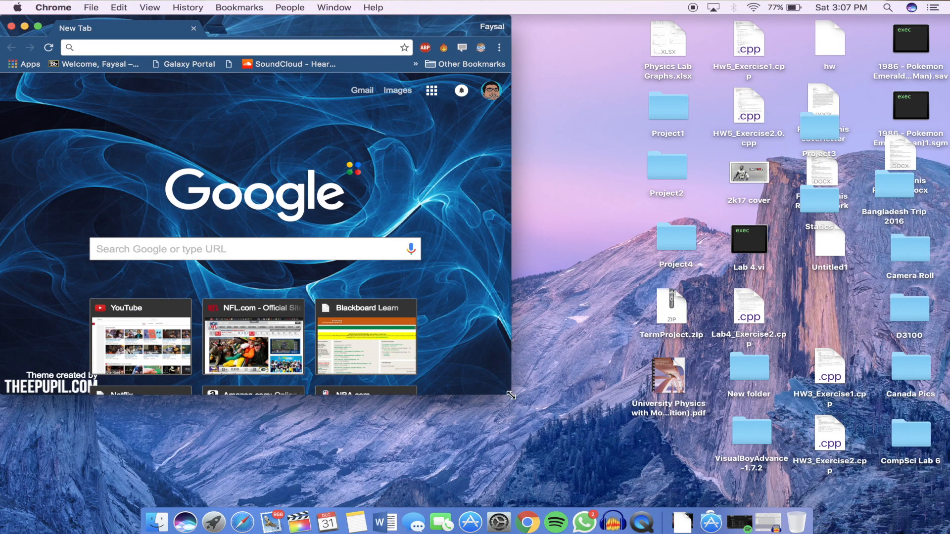
pyautogui.moveTo(511, 395)
pyautogui.mouseDown()
pyautogui.moveTo(729, 450)
pyautogui.moveTo(765, 419)
pyautogui.moveTo(679, 361)
pyautogui.mouseUp()
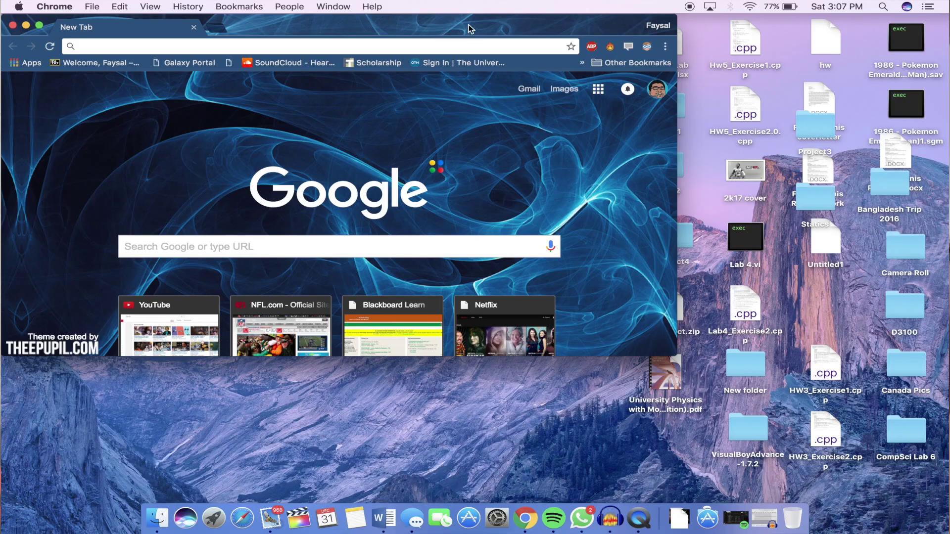
pyautogui.moveTo(539, 86); pyautogui.dragTo(551, 92)
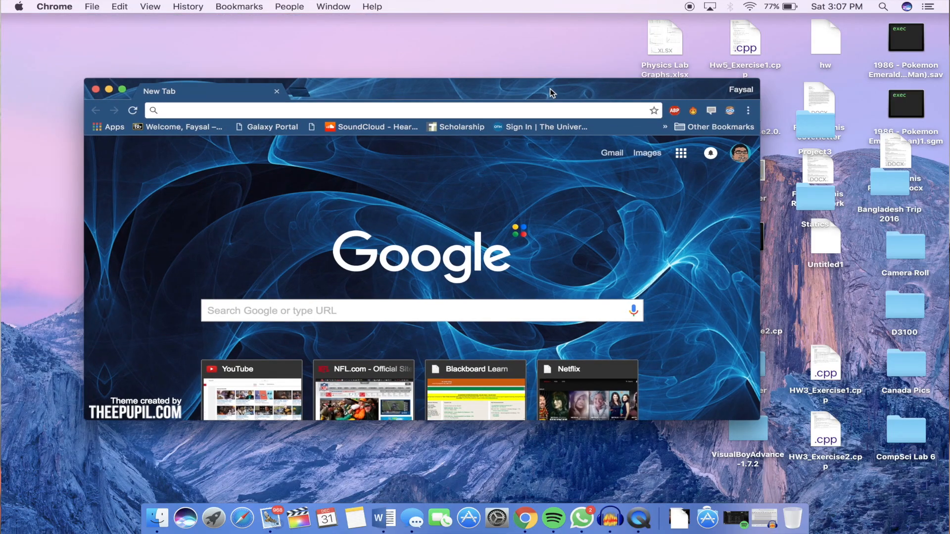
pyautogui.doubleClick(551, 93)
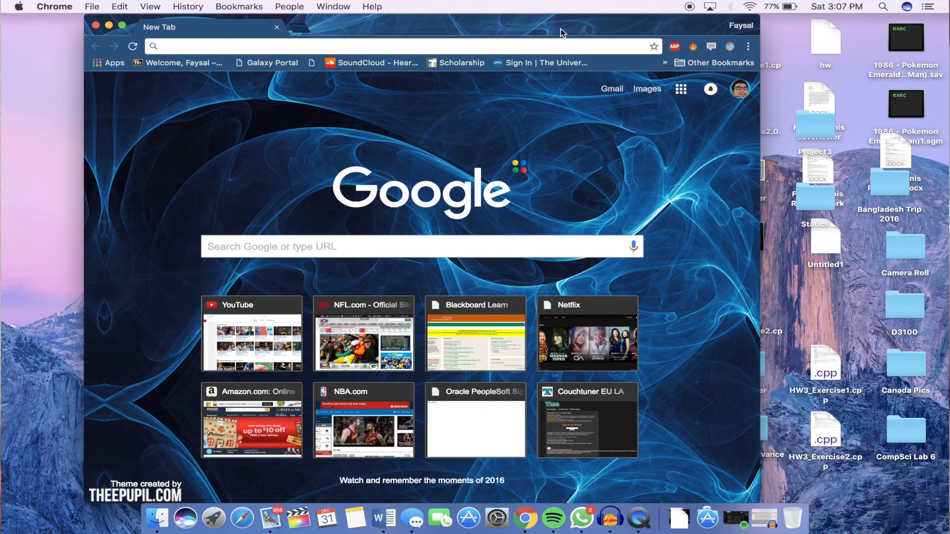
# Step: Slide the Chrome window between the screen edges and finally left to uncover the desktop icons
pyautogui.moveTo(562, 31); pyautogui.dragTo(475, 31)
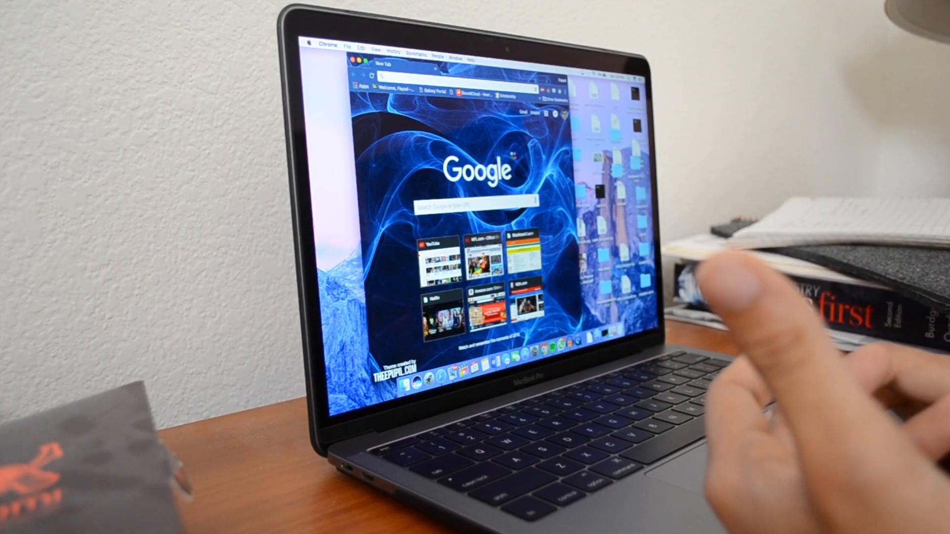
pyautogui.moveTo(475, 66); pyautogui.dragTo(586, 111)
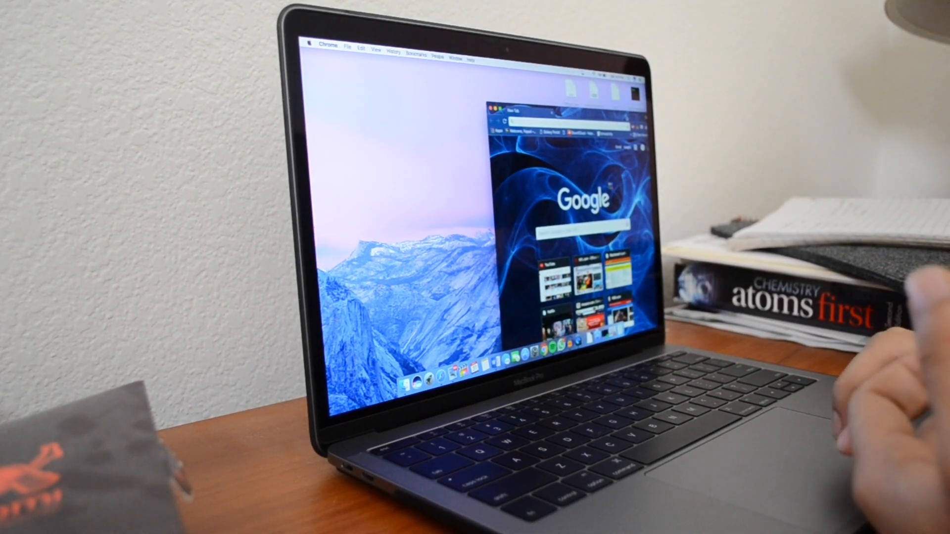
pyautogui.moveTo(557, 110); pyautogui.dragTo(445, 64)
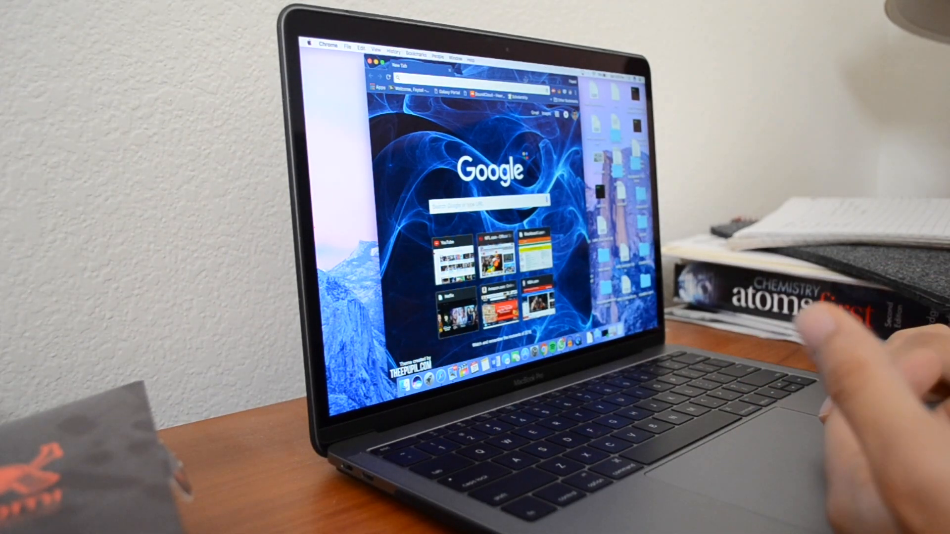
pyautogui.moveTo(483, 67); pyautogui.dragTo(438, 63)
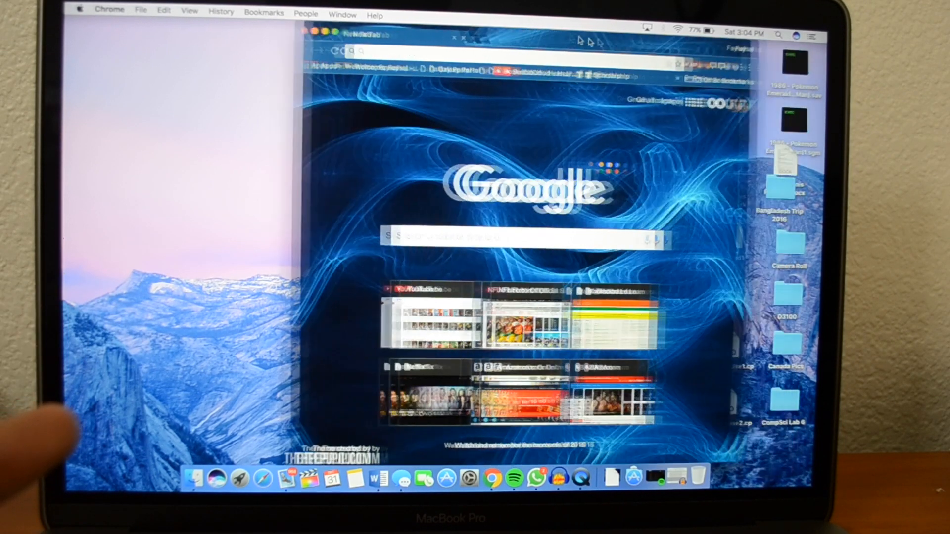
pyautogui.moveTo(647, 45); pyautogui.dragTo(505, 40)
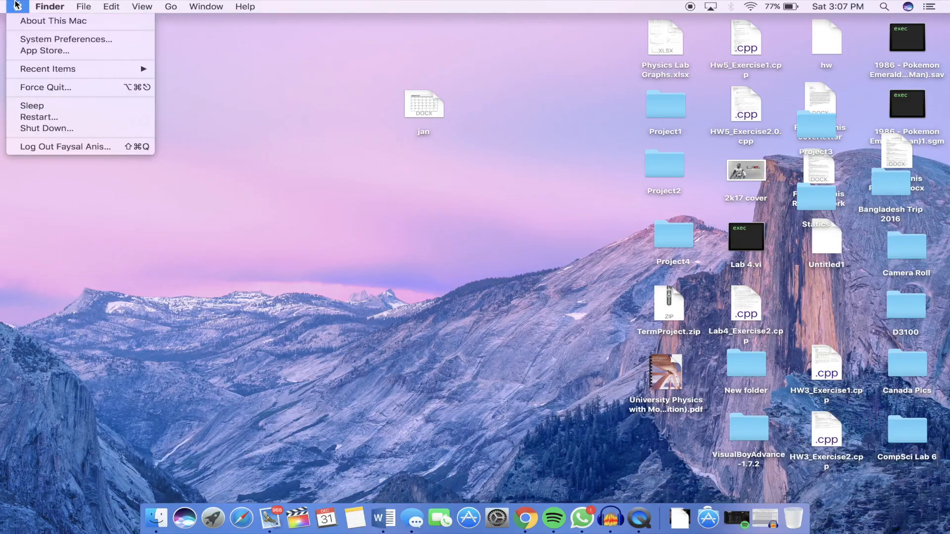
# Step: Bring up System Preferences centred on screen and enter the Startup Disk pane
pyautogui.click(29, 39)
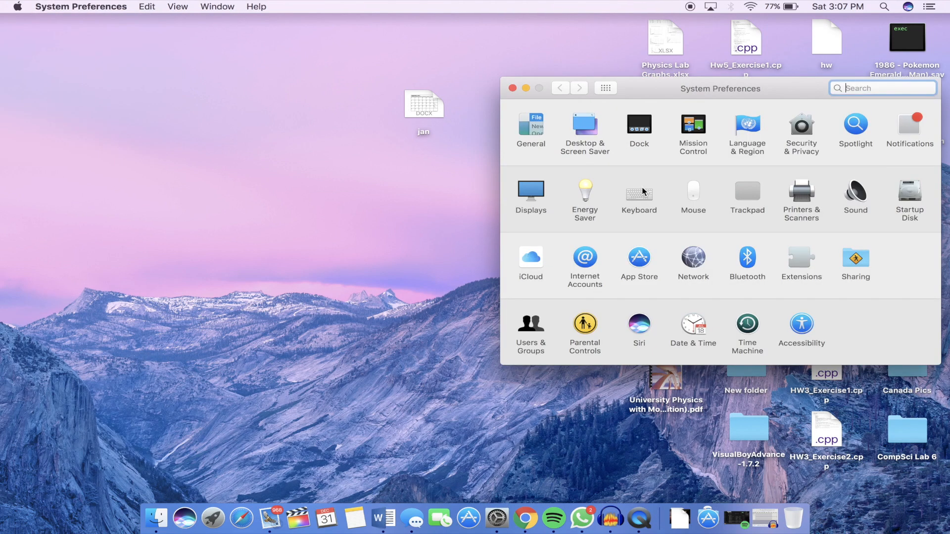
pyautogui.moveTo(787, 94); pyautogui.dragTo(526, 118)
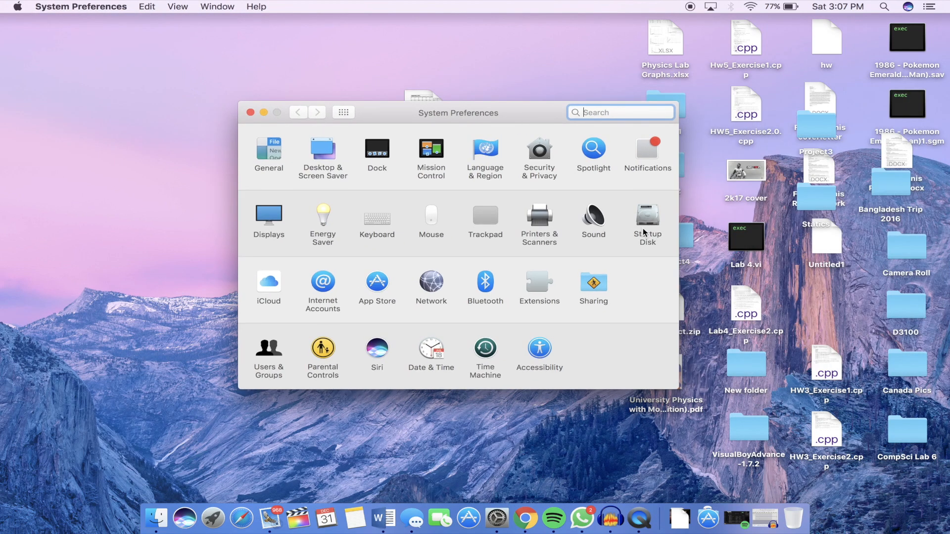
pyautogui.click(646, 225)
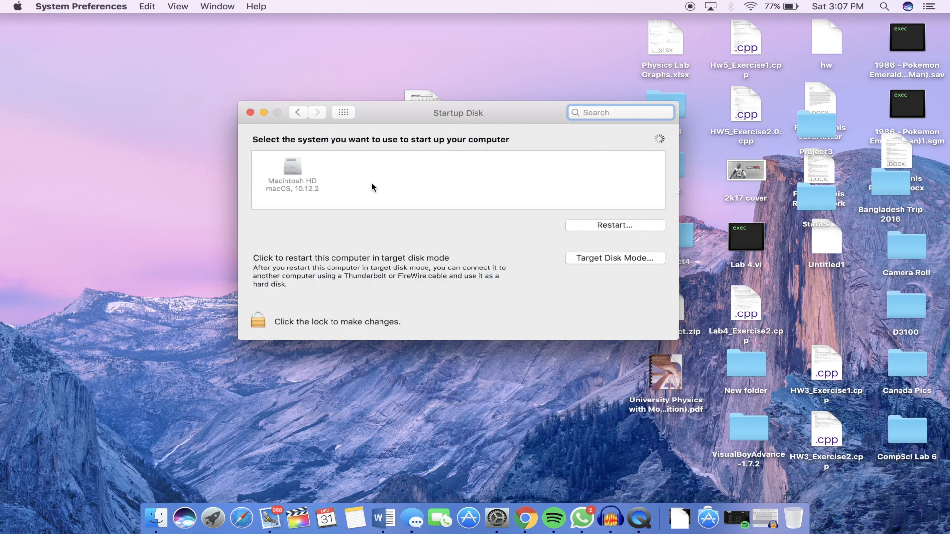